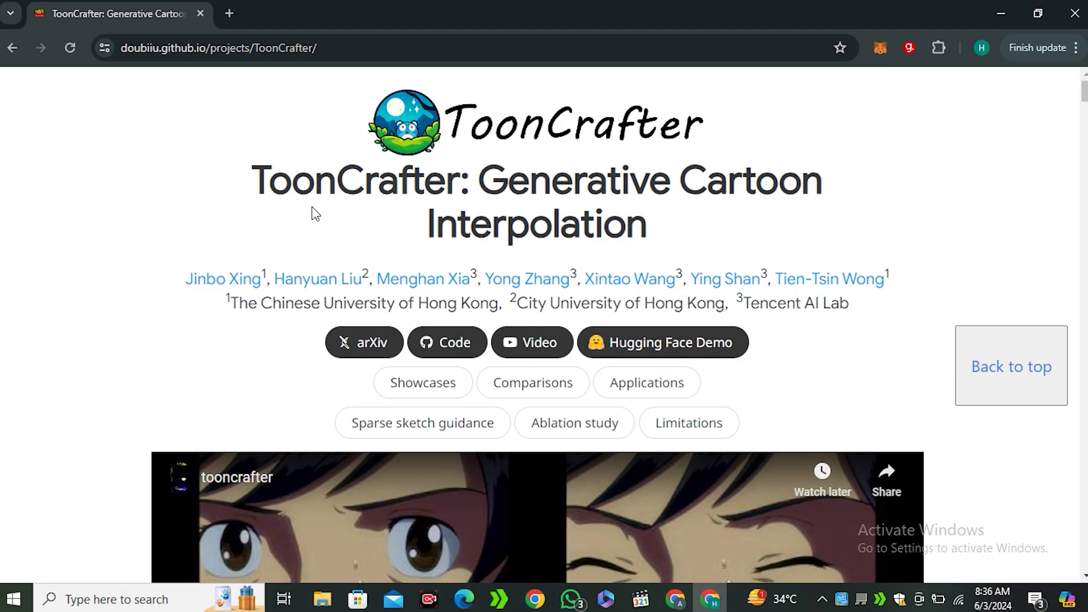
# - Highlight and clear part of the page title, then scroll to 'Comparisons with baseline methods'
pyautogui.moveTo(266, 187); pyautogui.dragTo(395, 178)
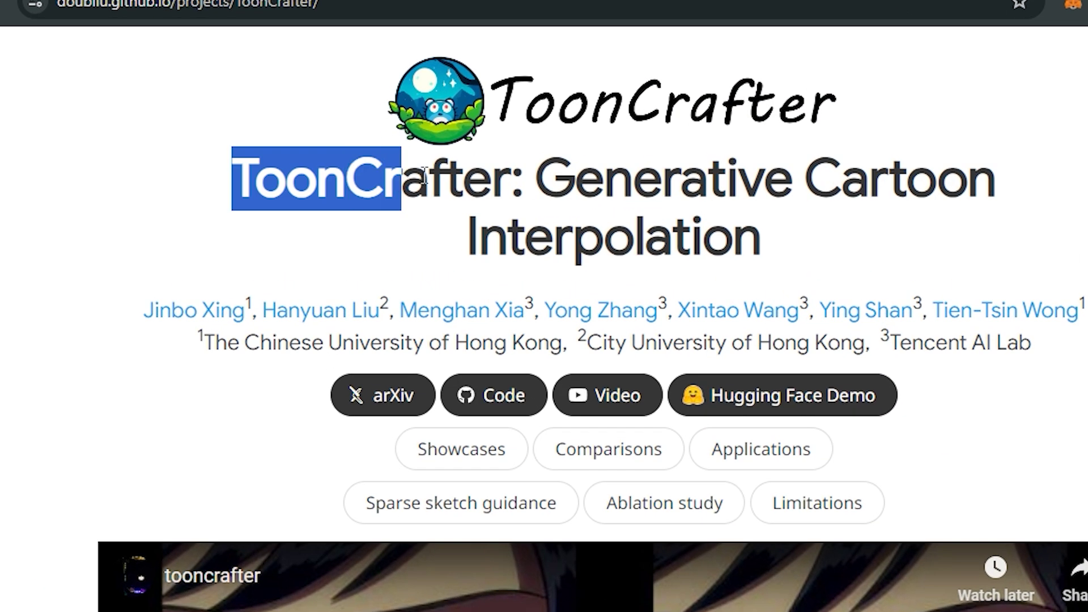
pyautogui.click(499, 170)
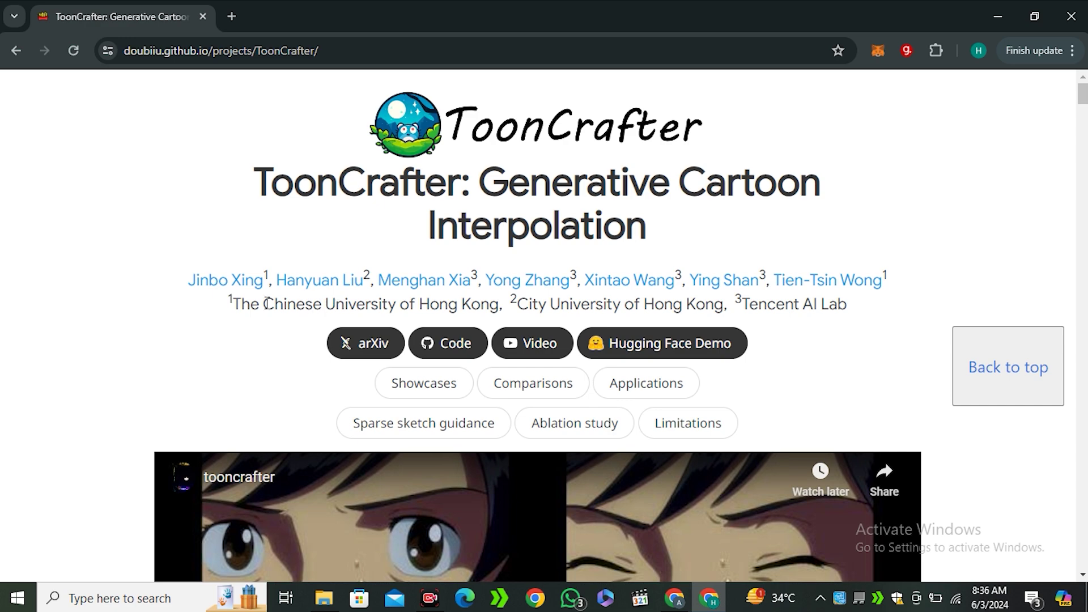
pyautogui.scroll(-10, 984, 287)
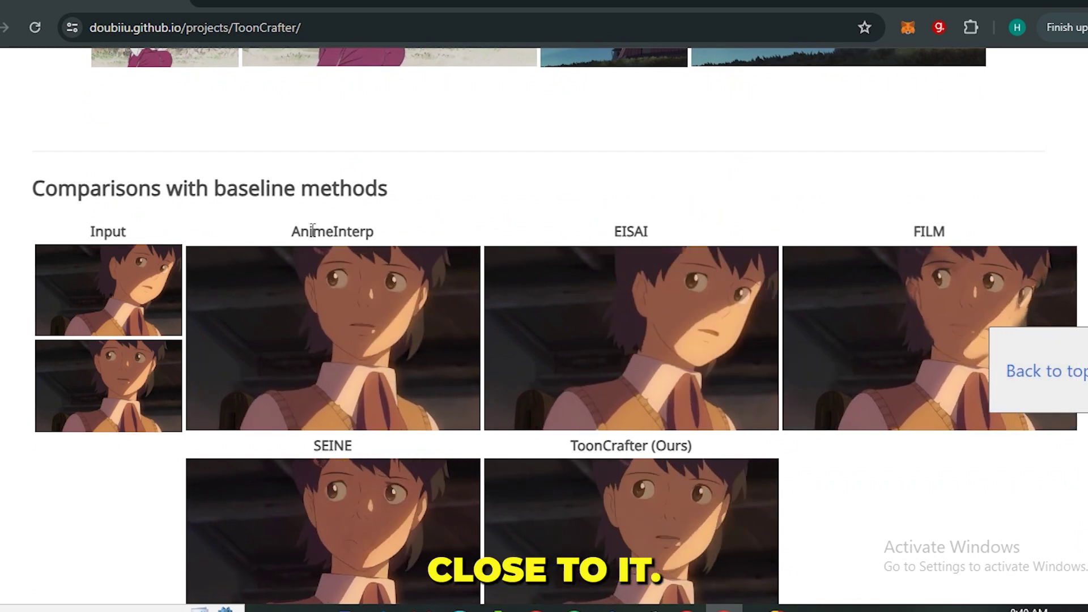
# - Scroll past the comparison grids and sketch colorization examples to 'Sparse-sketch-guided generation'
pyautogui.scroll(-10, 886, 294)
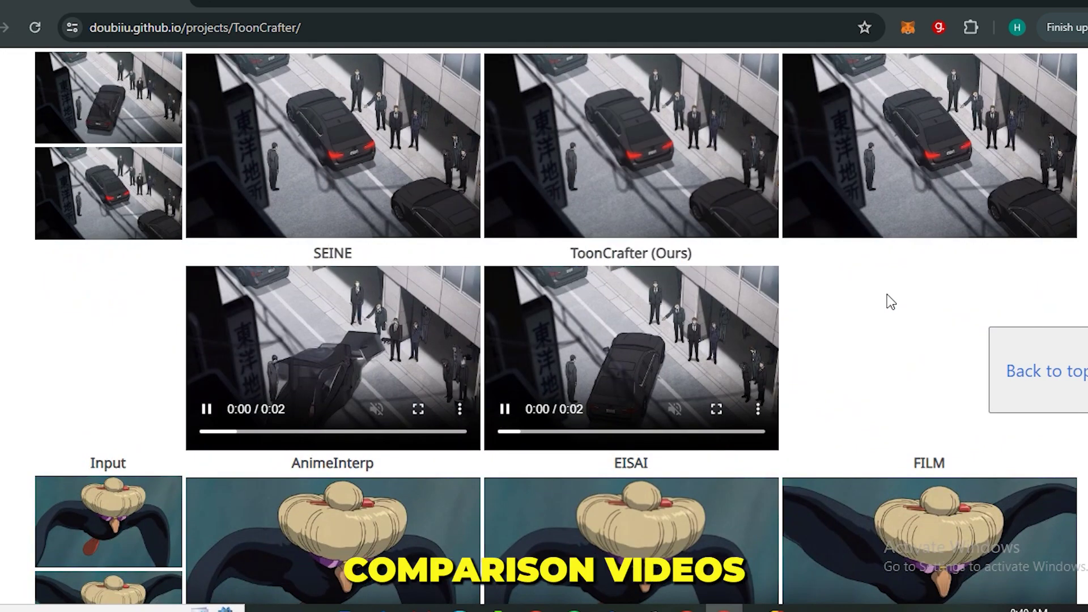
pyautogui.scroll(-10, 886, 295)
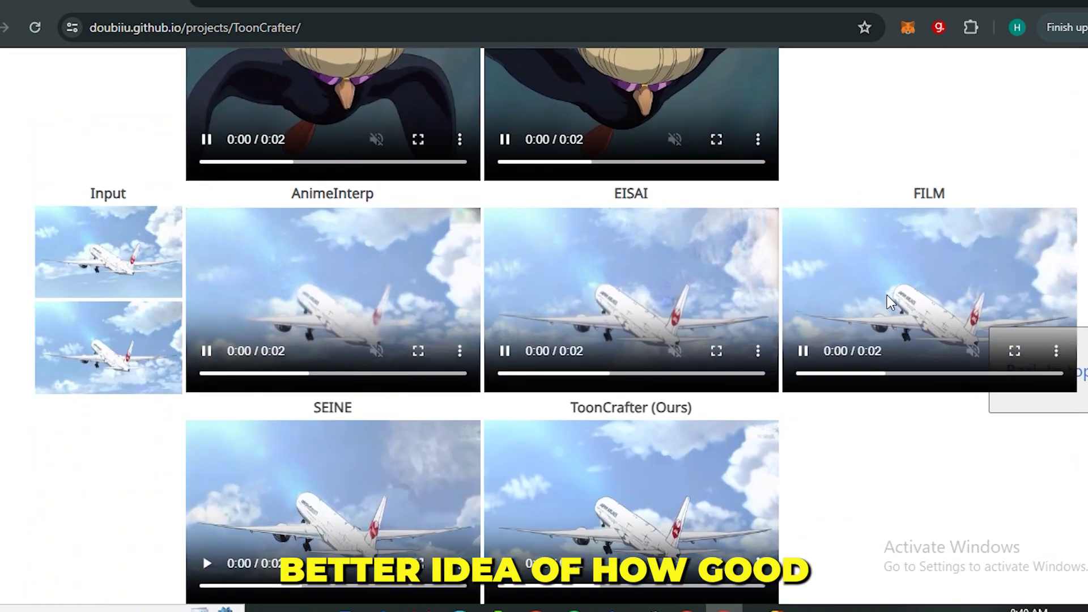
pyautogui.scroll(-3, 900, 281)
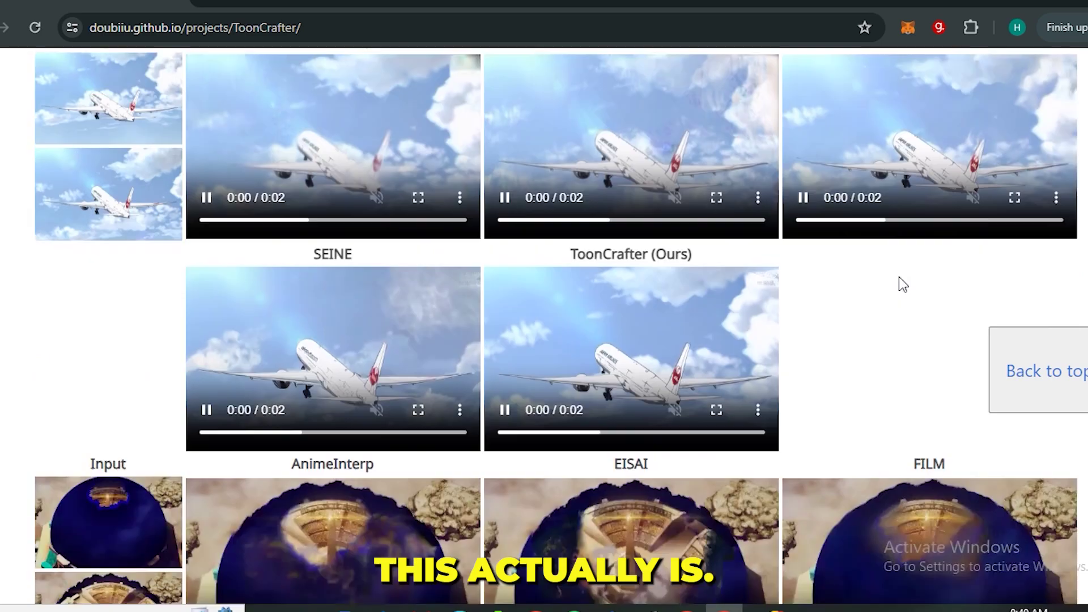
pyautogui.scroll(-15, 899, 277)
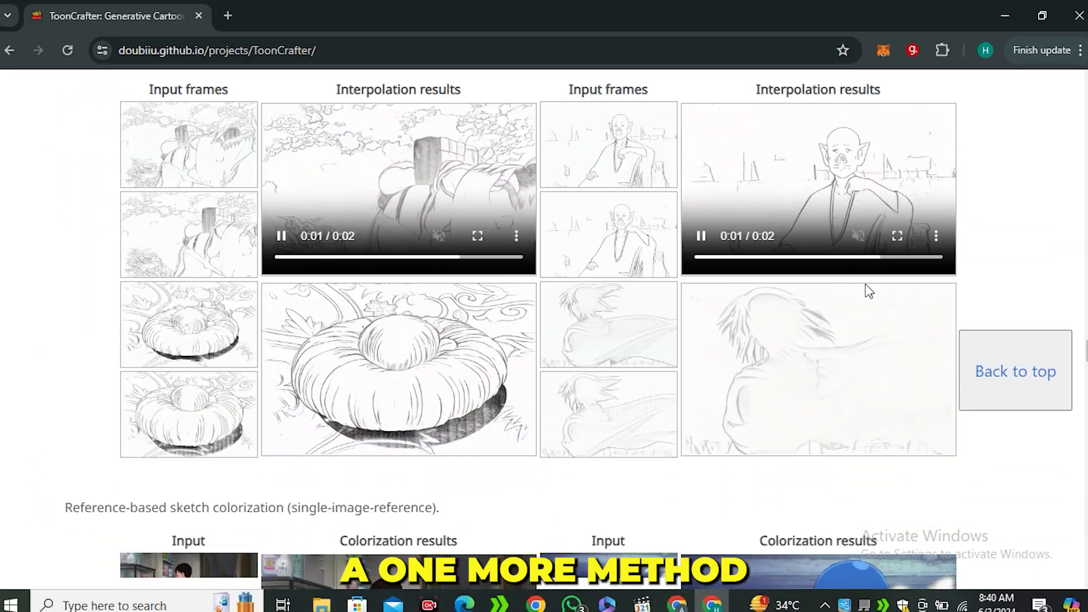
pyautogui.scroll(1, 867, 290)
pyautogui.scroll(-6, 867, 290)
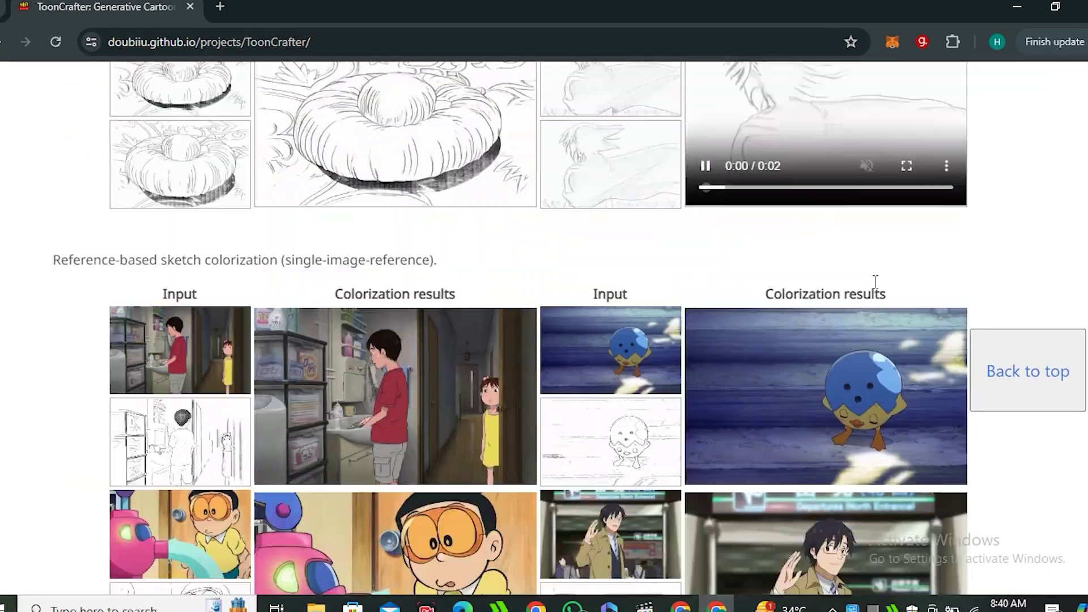
pyautogui.scroll(-5, 875, 281)
pyautogui.scroll(3, 876, 281)
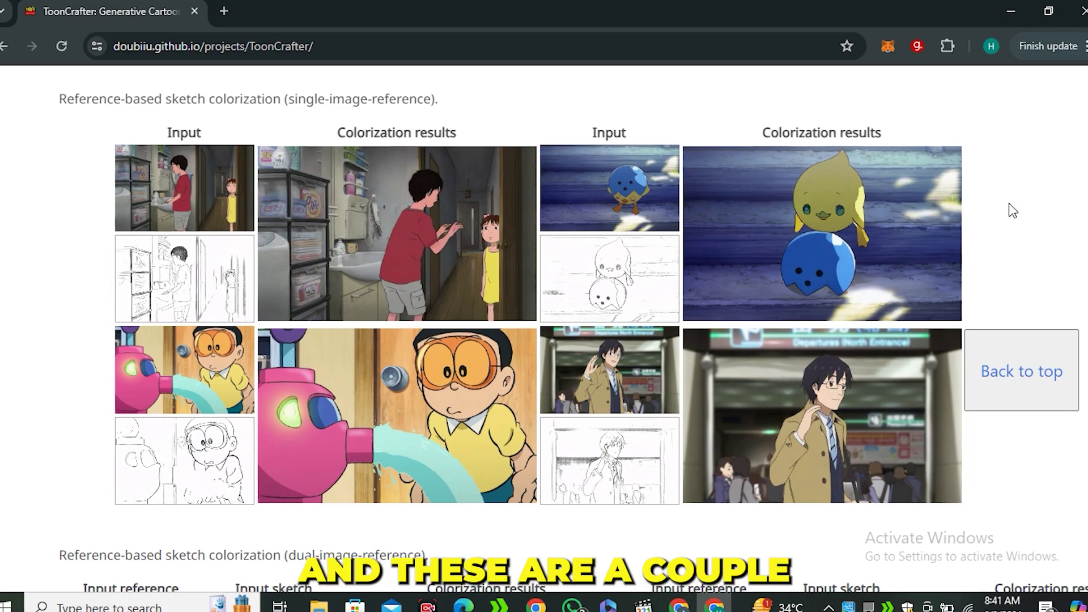
pyautogui.scroll(-3, 1013, 210)
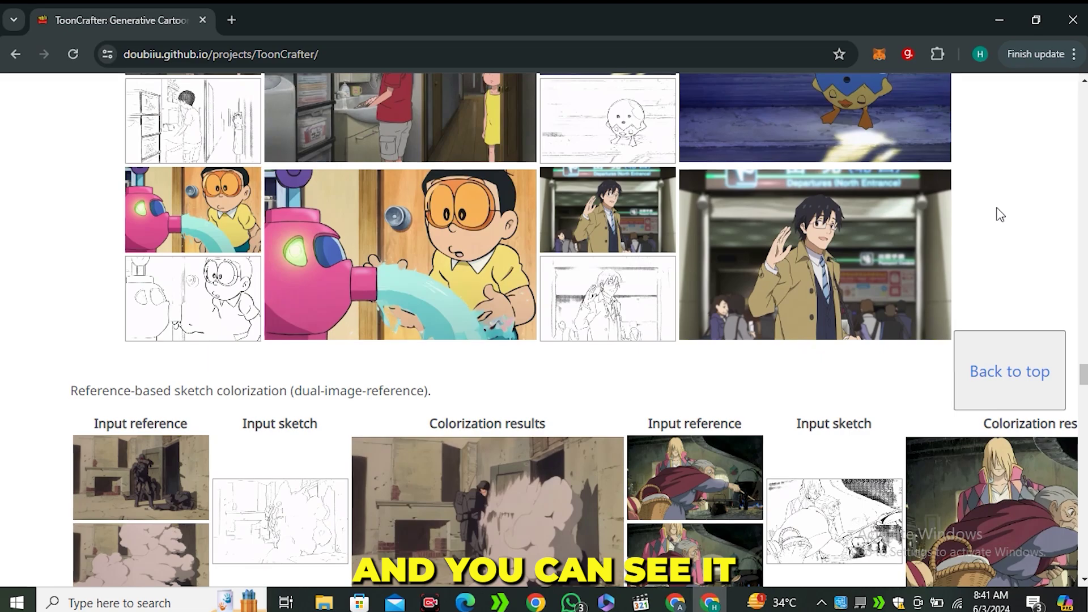
pyautogui.scroll(-4, 995, 215)
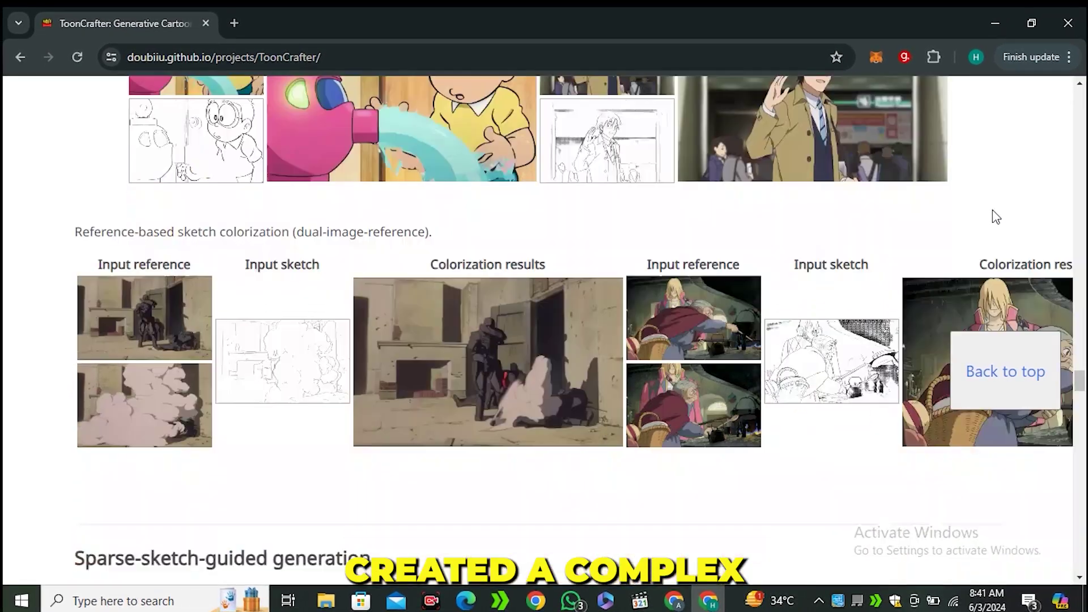
pyautogui.scroll(-5, 993, 213)
pyautogui.scroll(-3, 1060, 183)
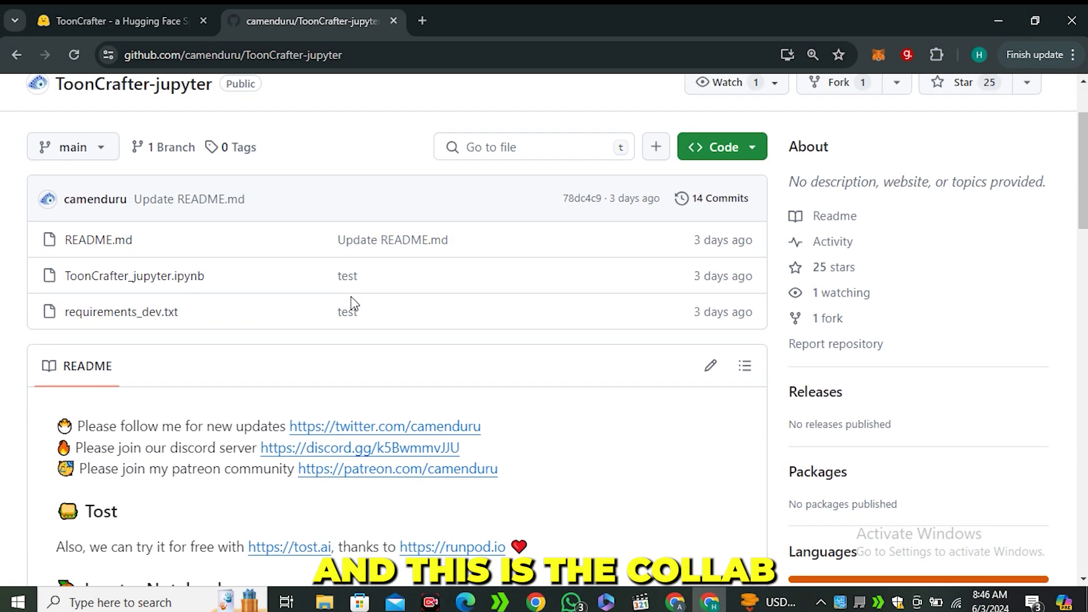
# - Find the README's Jupyter Notebook table, select its Info text, and close the GitHub tab
pyautogui.scroll(-2, 352, 303)
pyautogui.scroll(4, 352, 303)
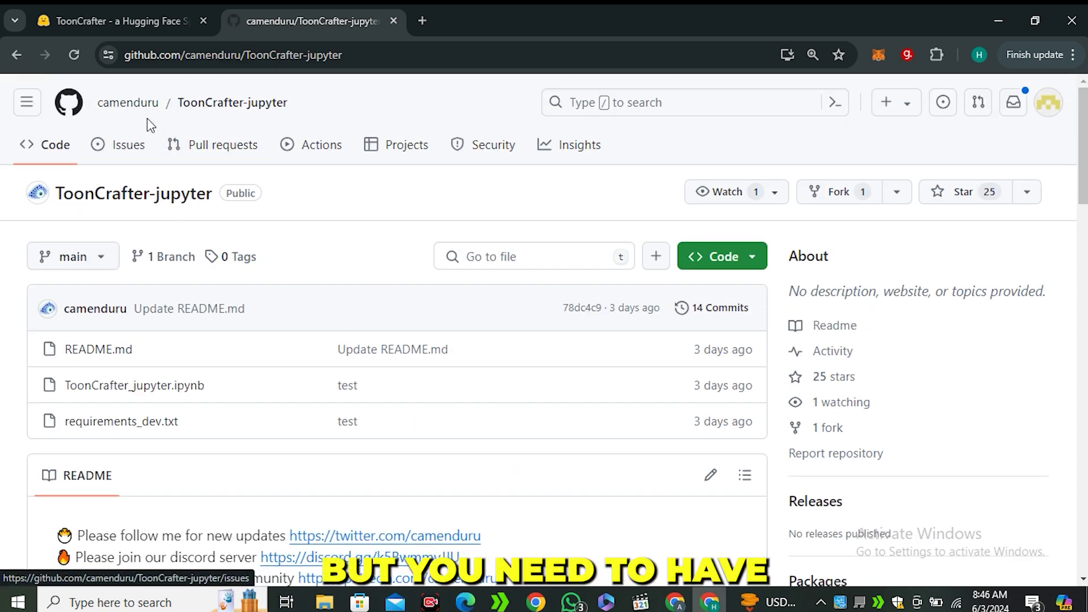
pyautogui.scroll(-6, 284, 214)
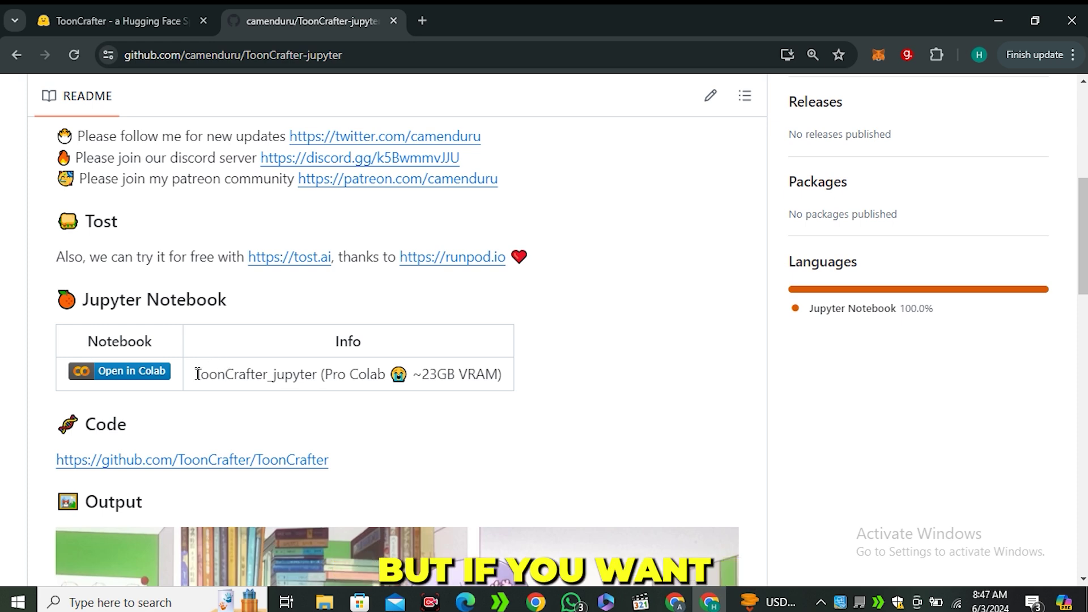
pyautogui.moveTo(242, 370); pyautogui.dragTo(334, 367)
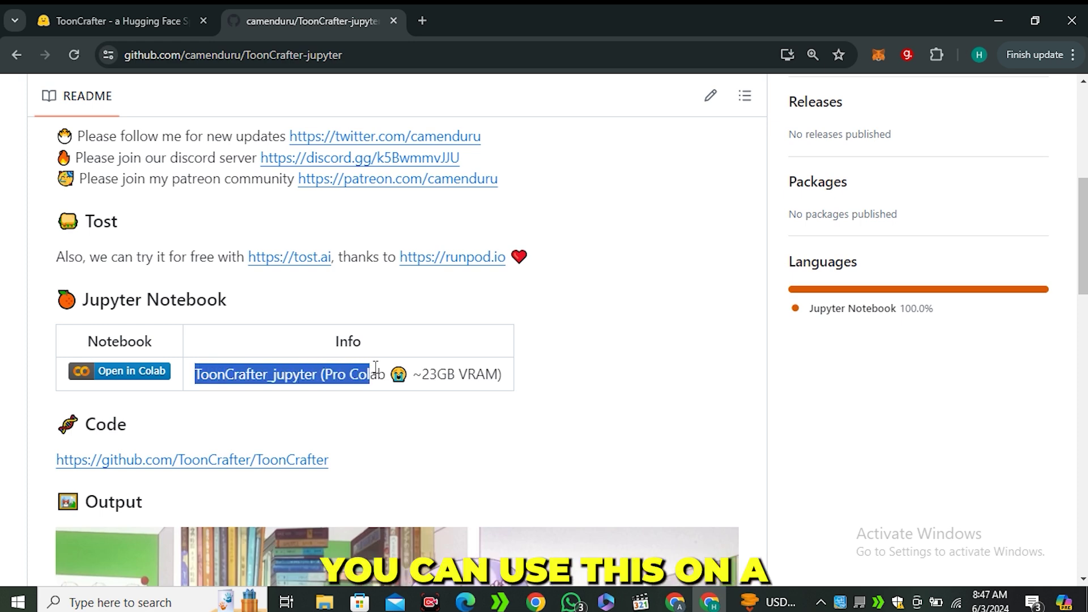
pyautogui.hotkey('ctrl', 'w')
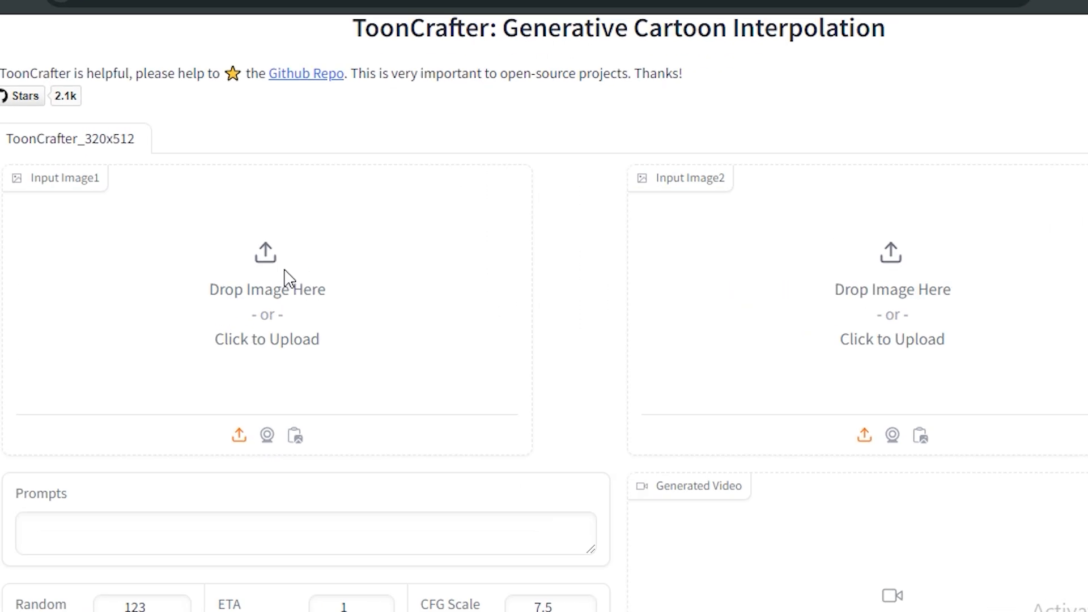
# - Load a Ponyo ramen-scene snapshot from Downloads as Input Image1
pyautogui.click(286, 278)
pyautogui.scroll(-5, 340, 397)
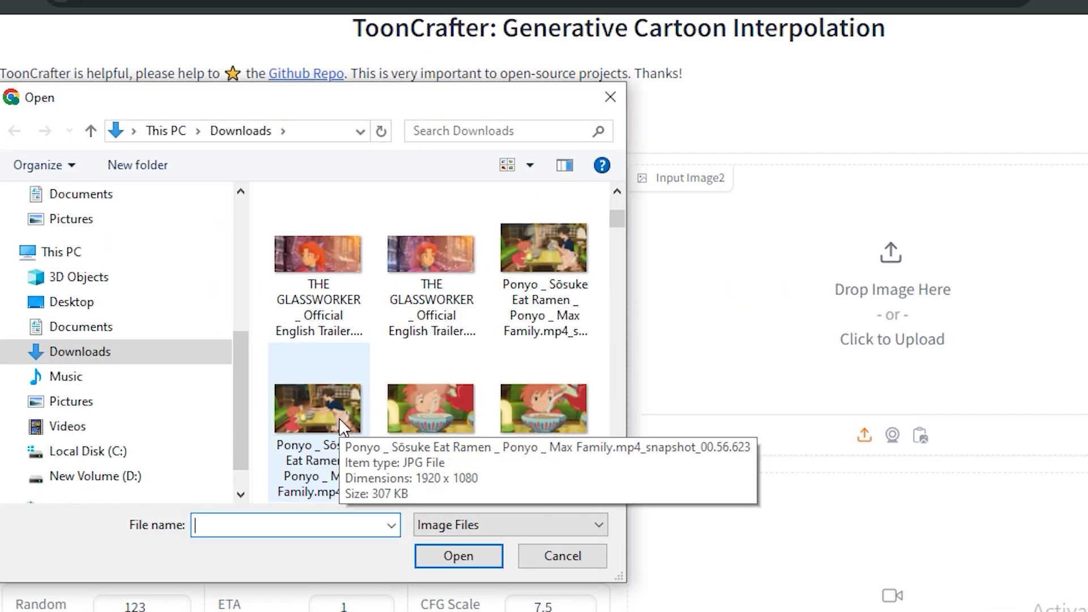
pyautogui.click(339, 417)
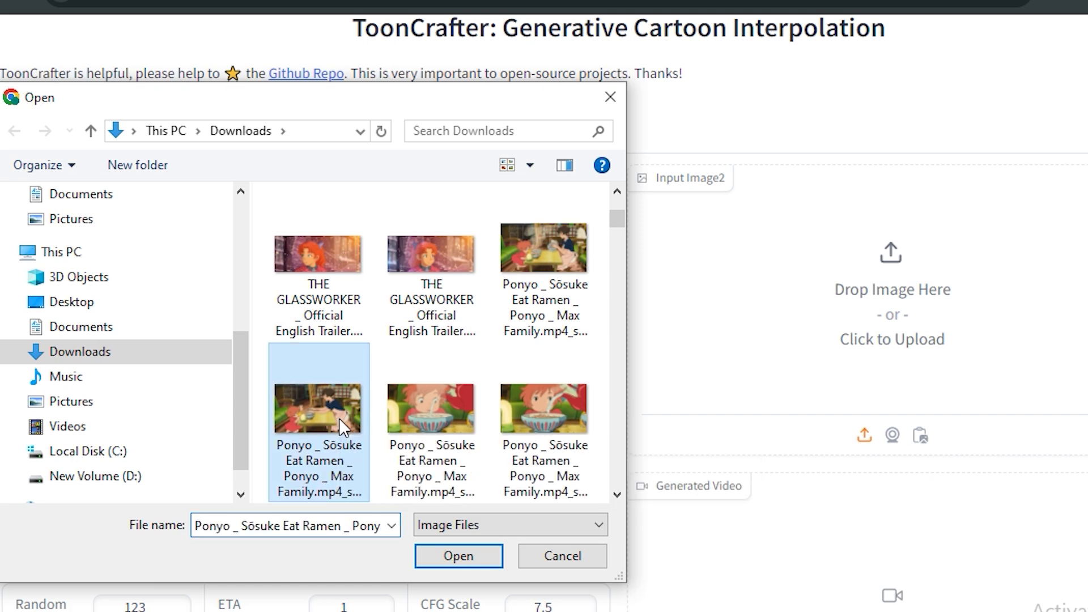
pyautogui.click(467, 546)
# - Load the other Ponyo ramen-scene snapshot as Input Image2
pyautogui.click(649, 388)
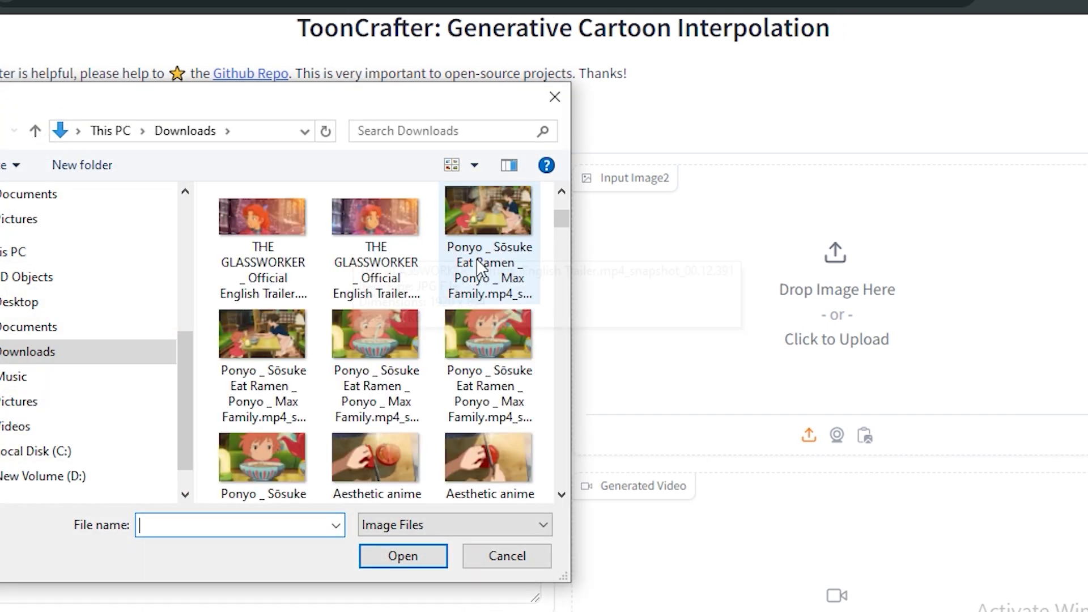
pyautogui.click(485, 238)
pyautogui.click(417, 548)
pyautogui.click(159, 537)
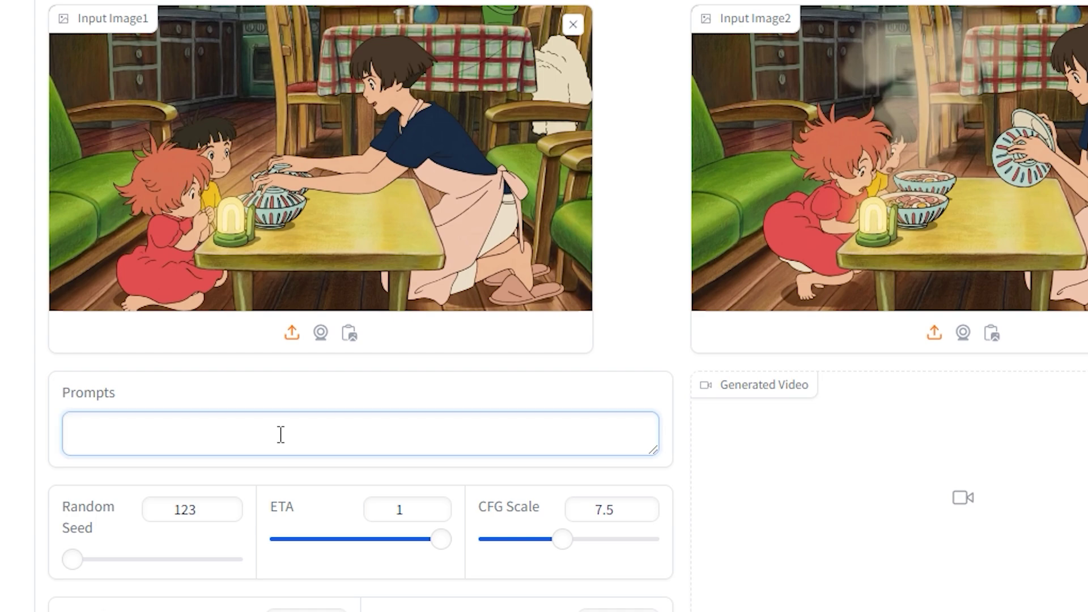
# - Enter the prompt 'child excited for food', keeping seed 123, 50 steps and 10 FPS
pyautogui.scroll(-2, 280, 435)
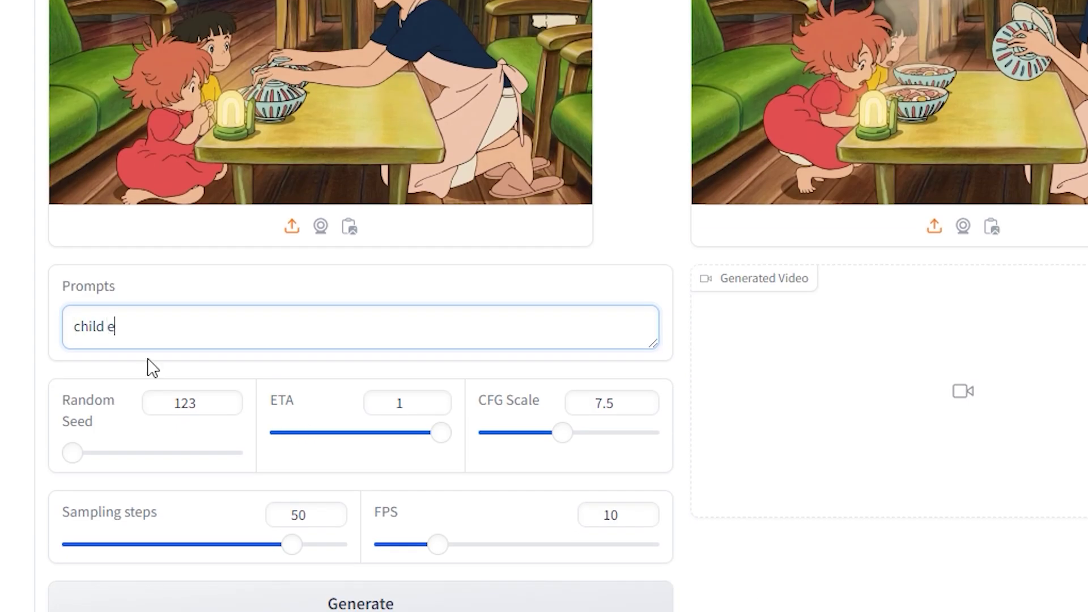
pyautogui.write('d for food')
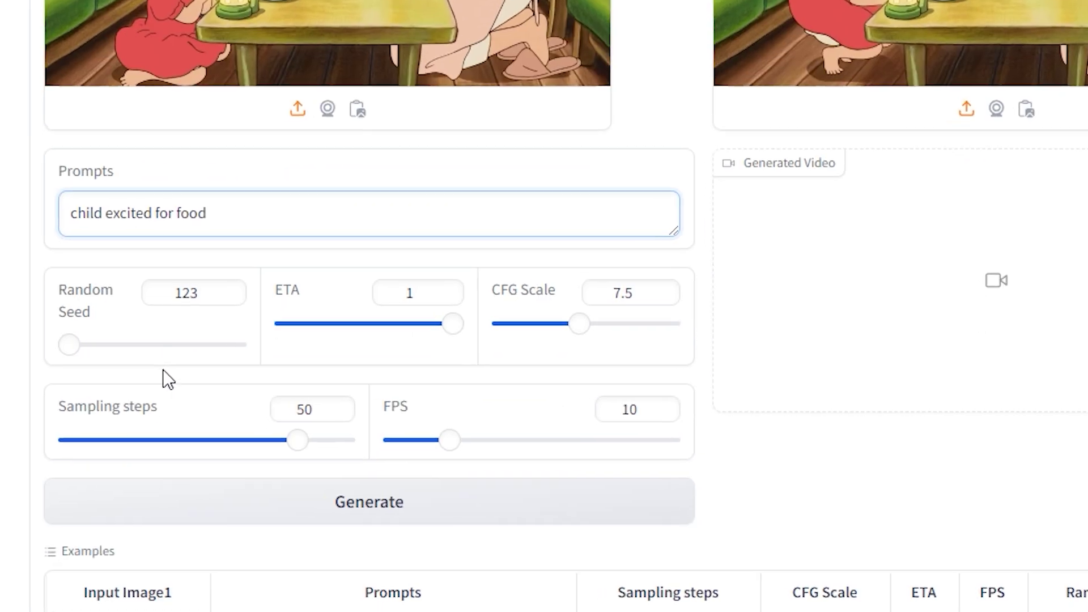
pyautogui.click(528, 452)
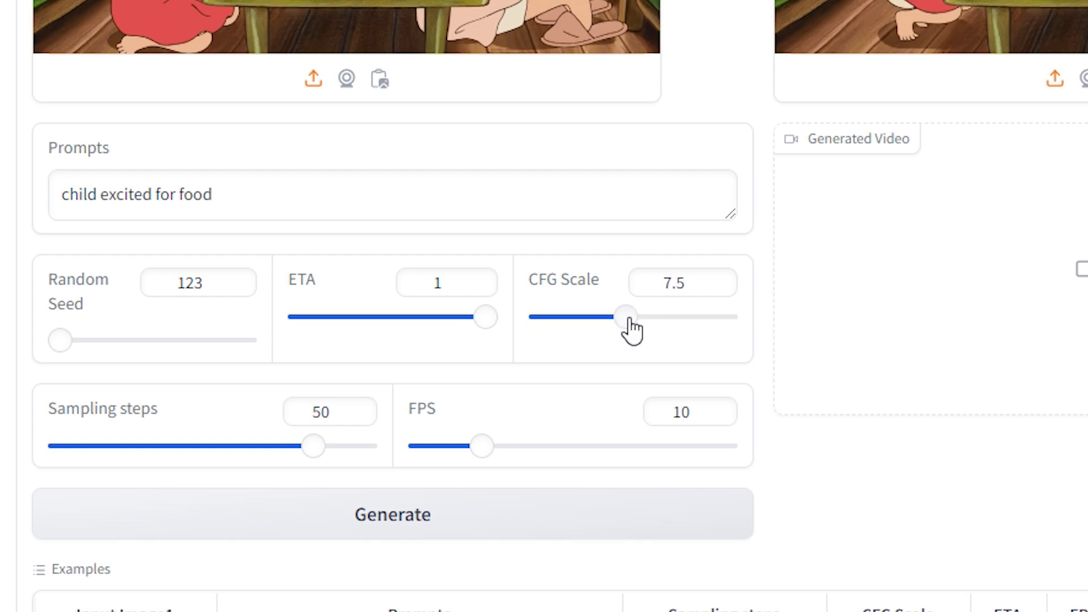
pyautogui.scroll(-2, 632, 328)
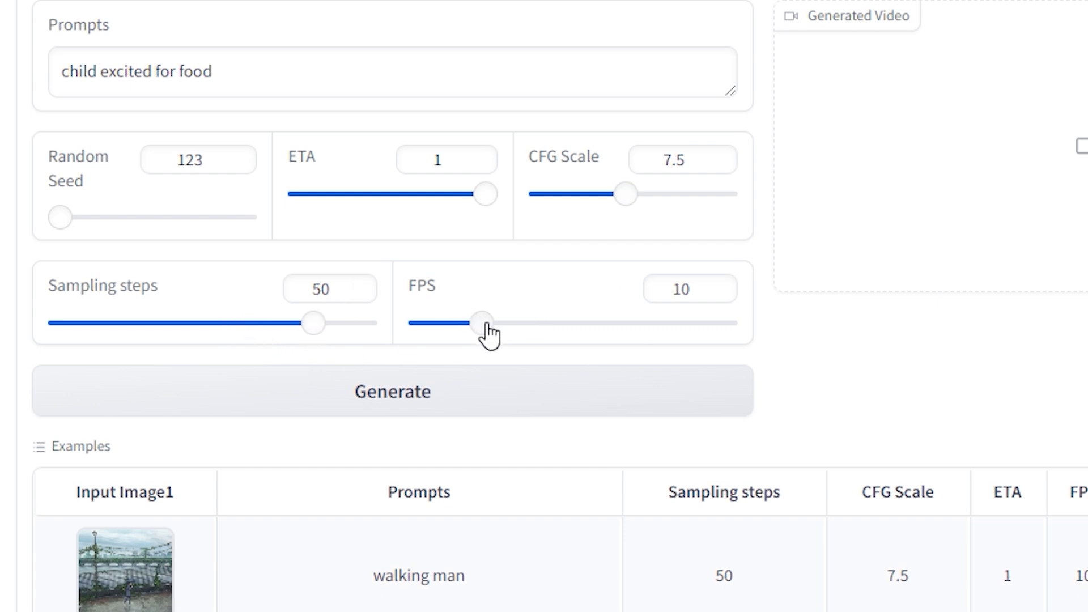
pyautogui.scroll(-2, 488, 335)
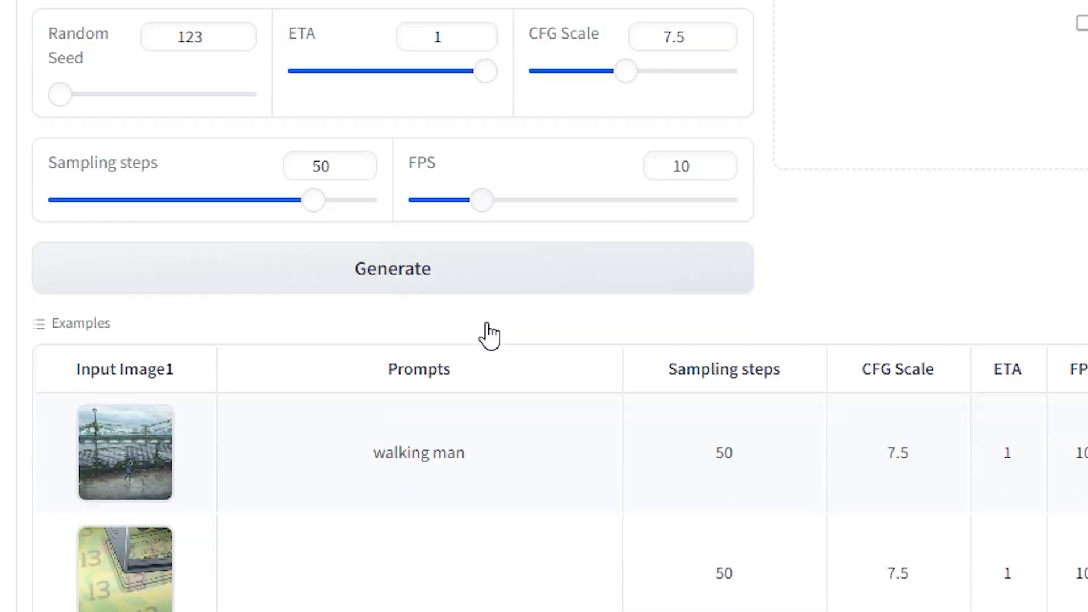
pyautogui.scroll(2, 496, 333)
pyautogui.scroll(-4, 522, 333)
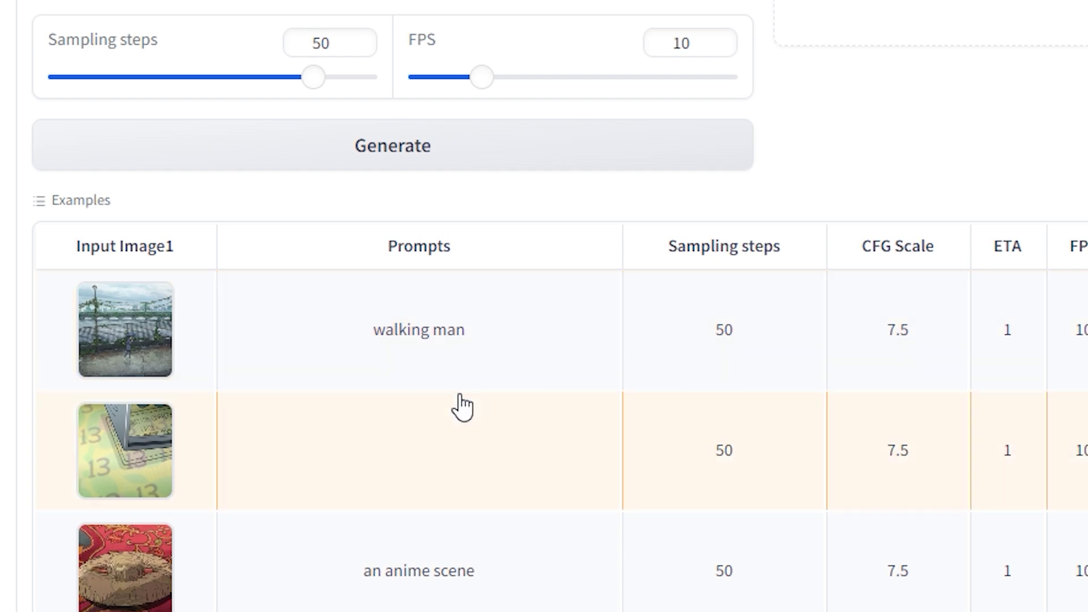
pyautogui.scroll(-1, 462, 406)
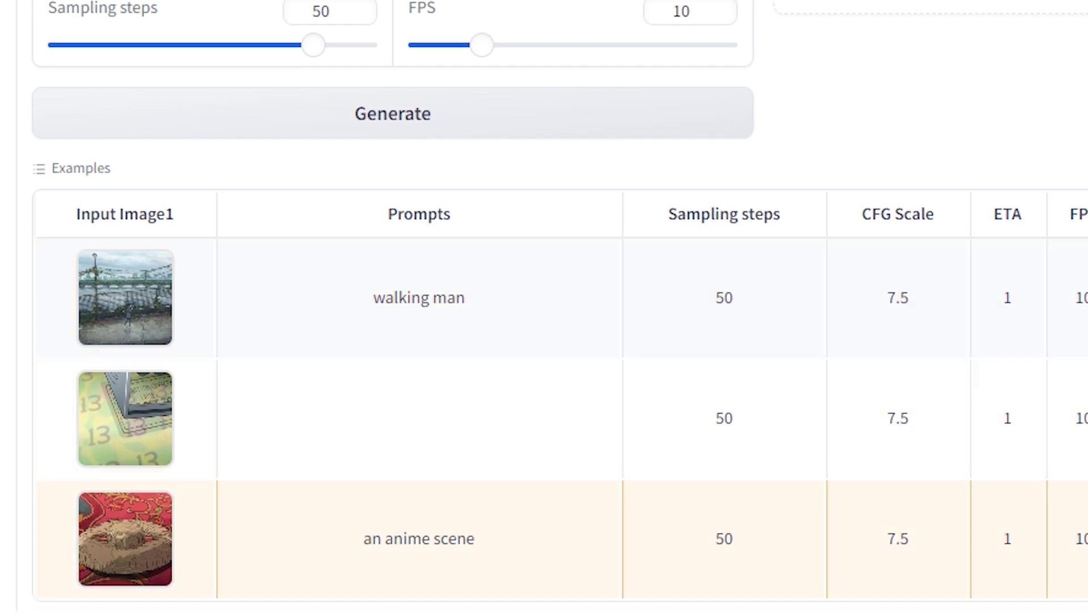
pyautogui.scroll(6, 889, 209)
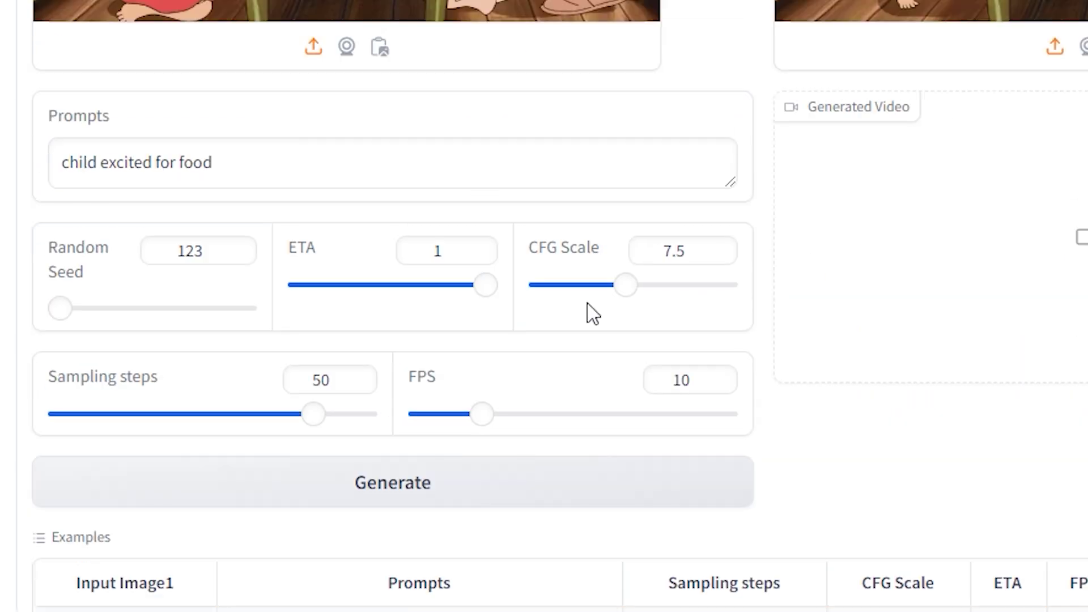
# - Generate the in-between kitchen video and replay the clip three times
pyautogui.click(400, 491)
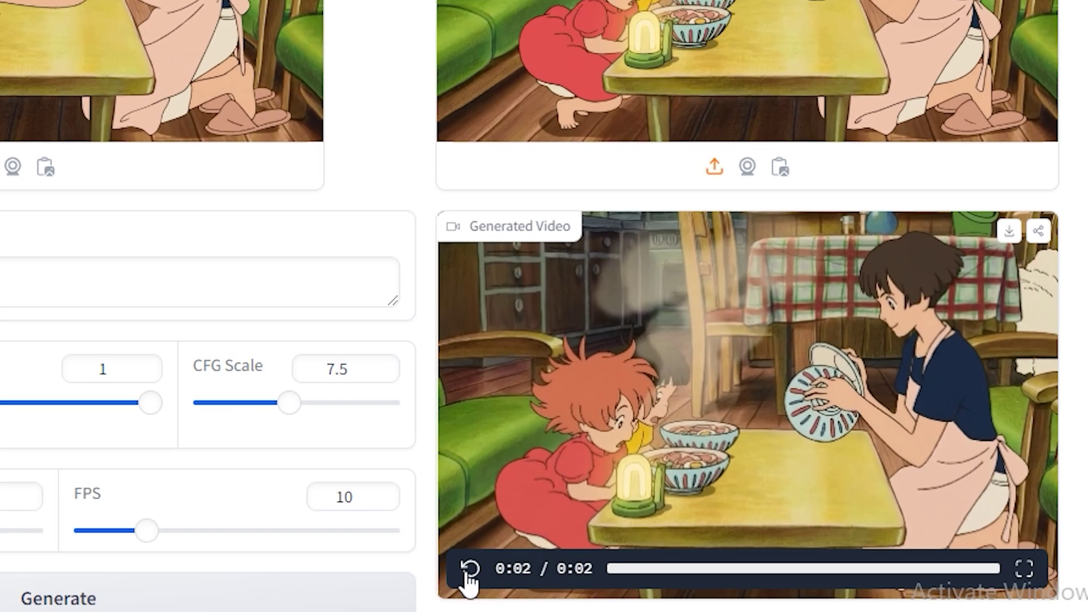
pyautogui.click(470, 569)
pyautogui.click(470, 569)
pyautogui.click(470, 569)
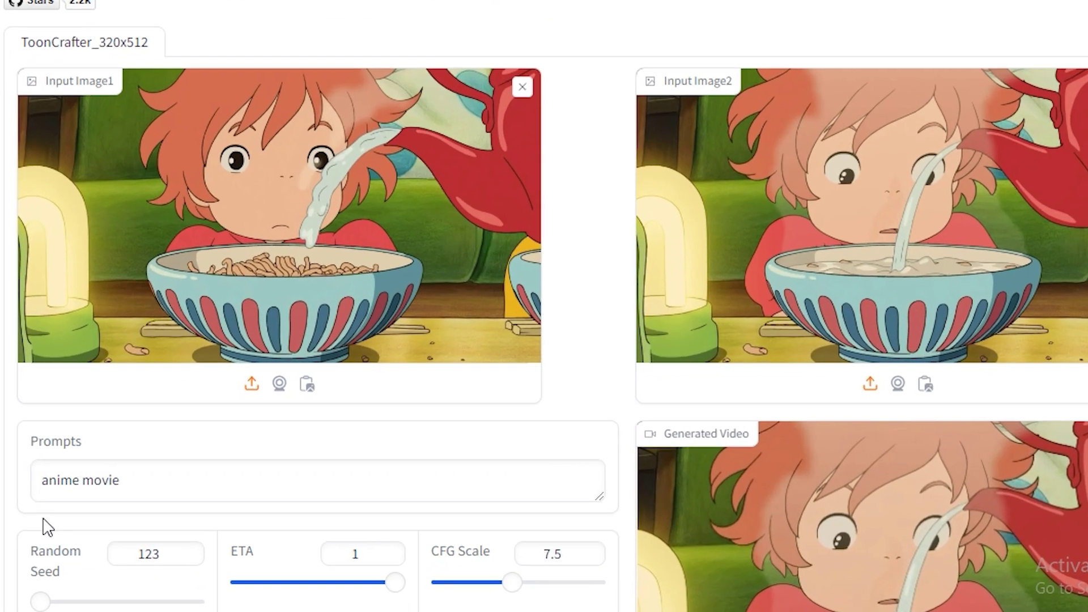
# - Select the 'anime movie' prompt and replay the noodle-bowl clip three times
pyautogui.moveTo(144, 478); pyautogui.dragTo(40, 481)
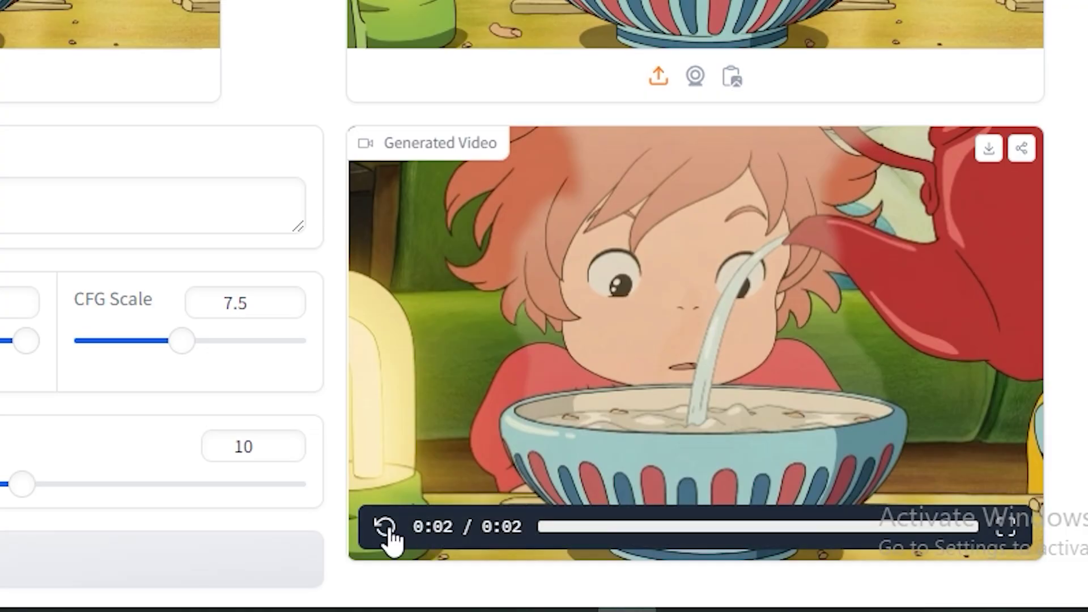
pyautogui.click(388, 532)
pyautogui.click(385, 529)
pyautogui.click(386, 528)
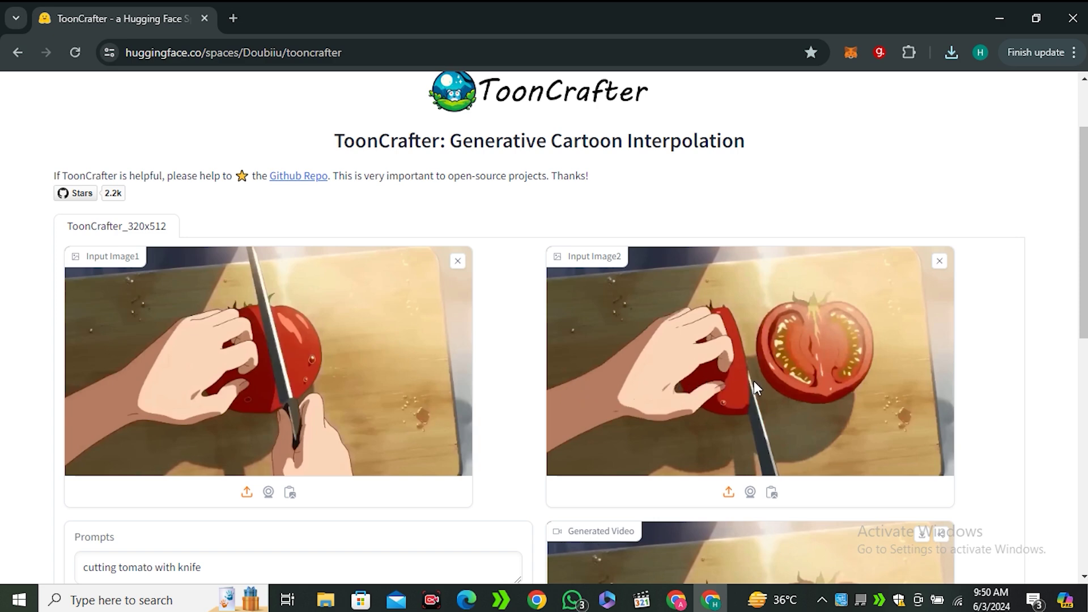
# - Replay the tomato-slicing clip five times, then show the links to Runway's research pages
pyautogui.scroll(-3, 754, 381)
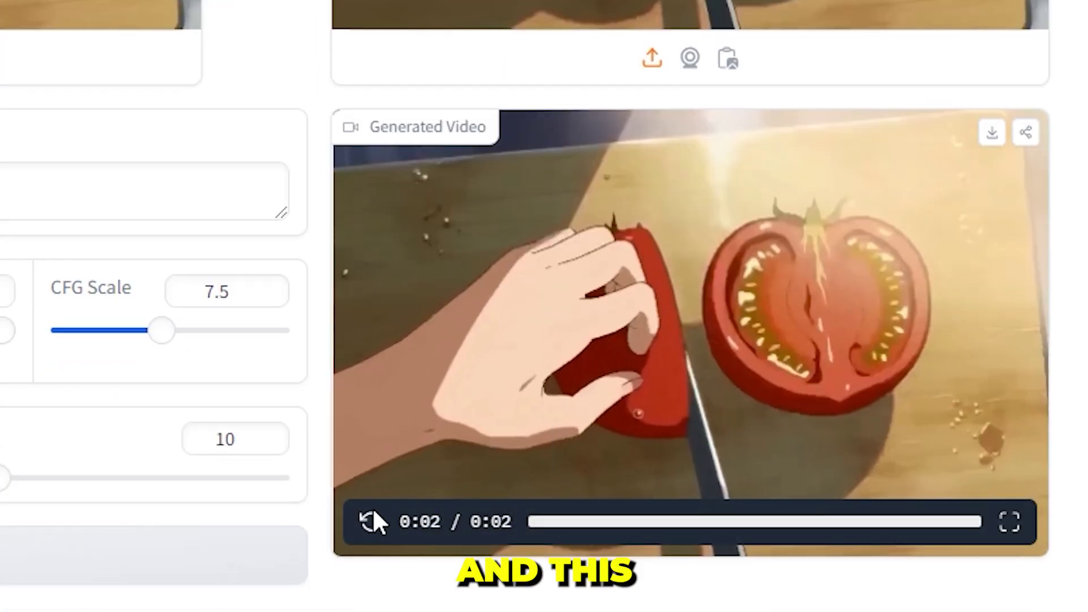
pyautogui.click(372, 517)
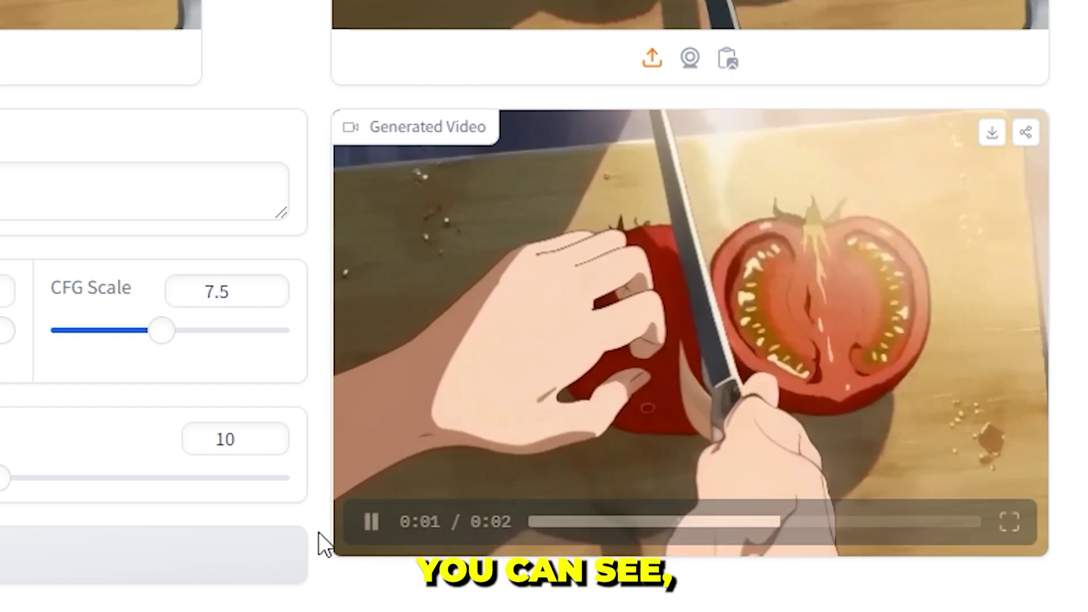
pyautogui.click(371, 523)
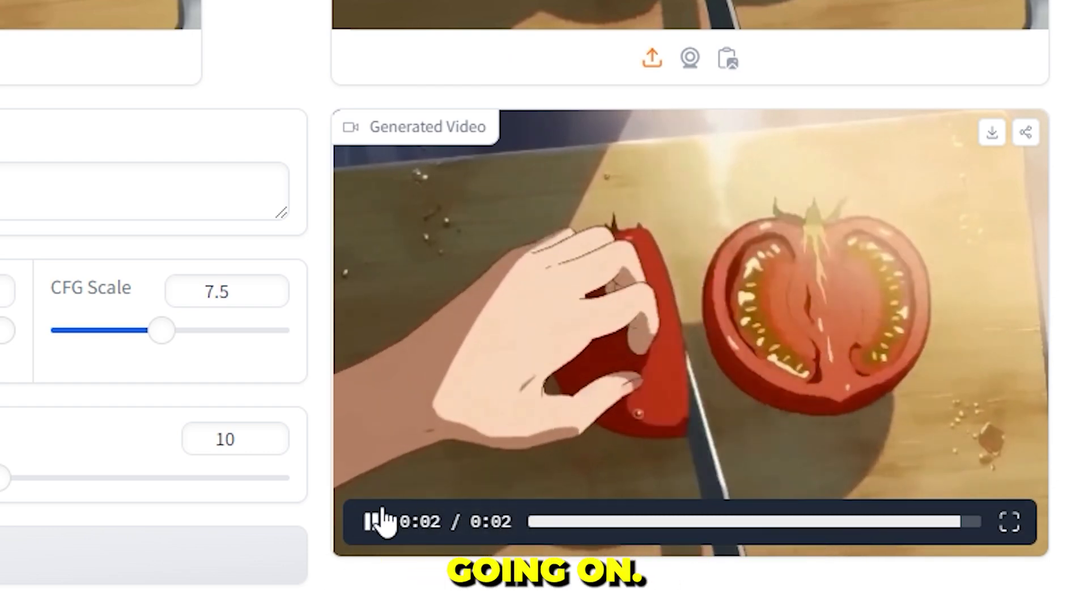
pyautogui.click(371, 522)
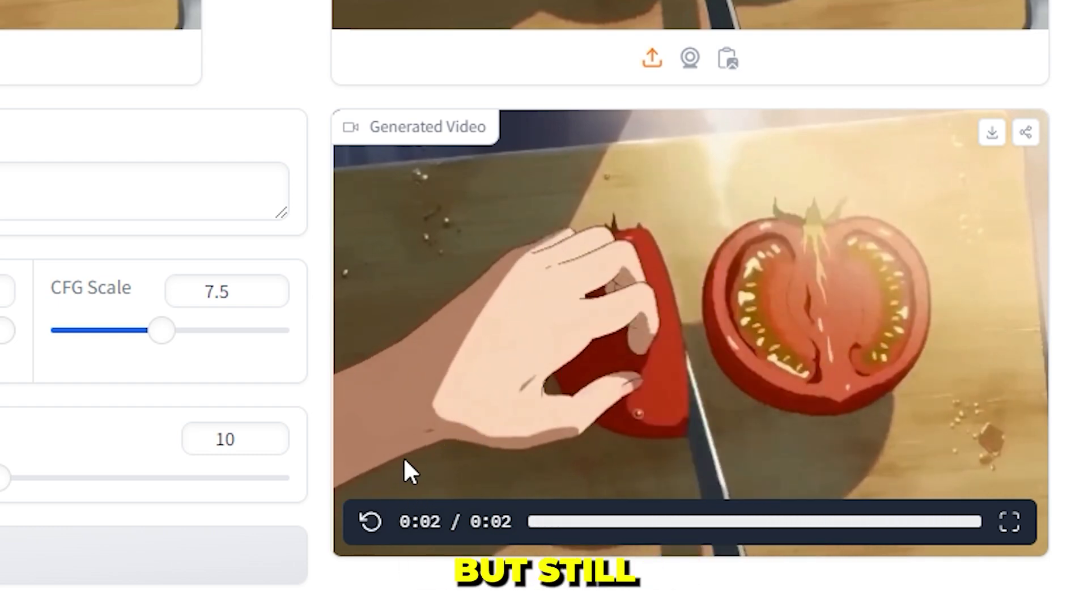
pyautogui.click(373, 525)
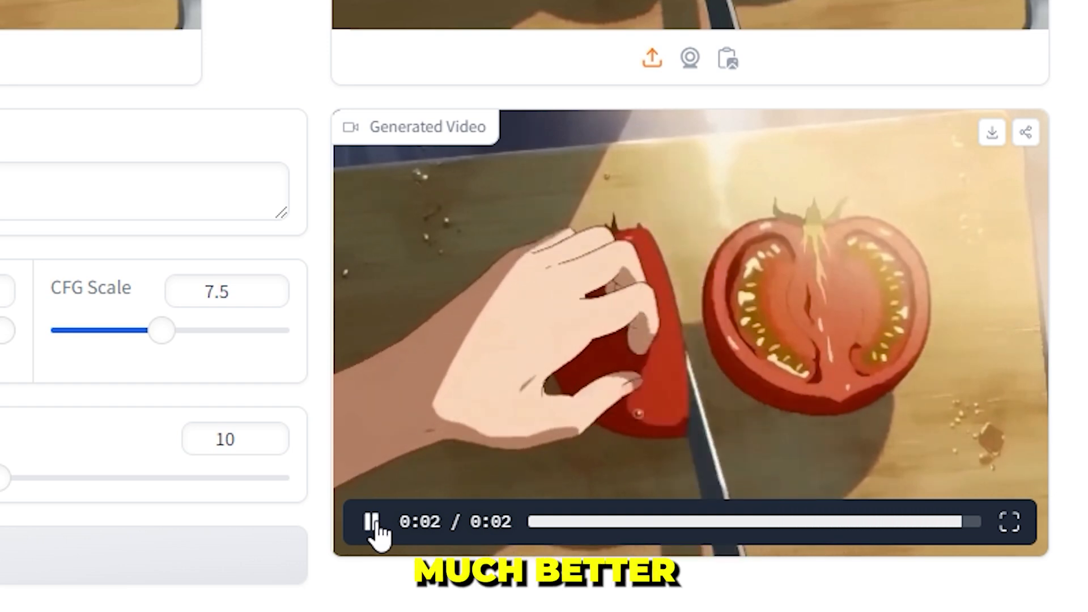
pyautogui.click(372, 523)
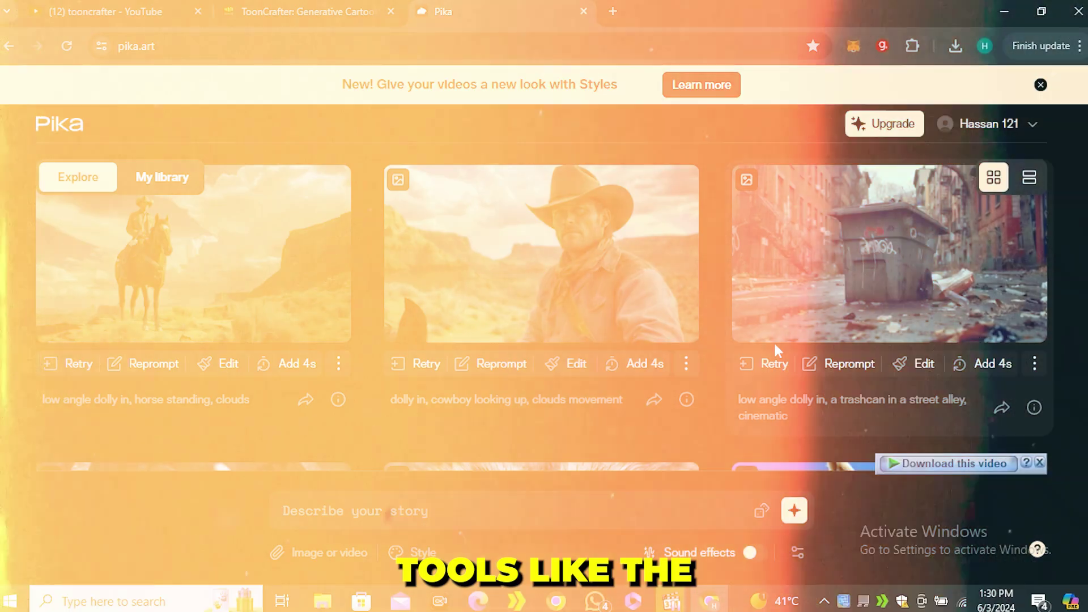
pyautogui.scroll(-3, 525, 321)
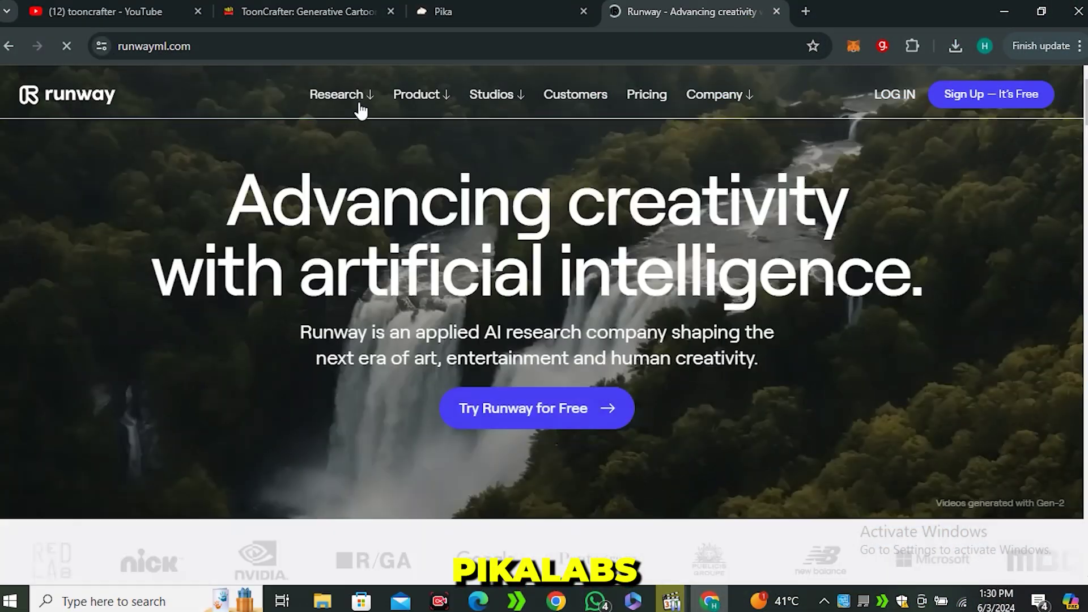
pyautogui.click(319, 108)
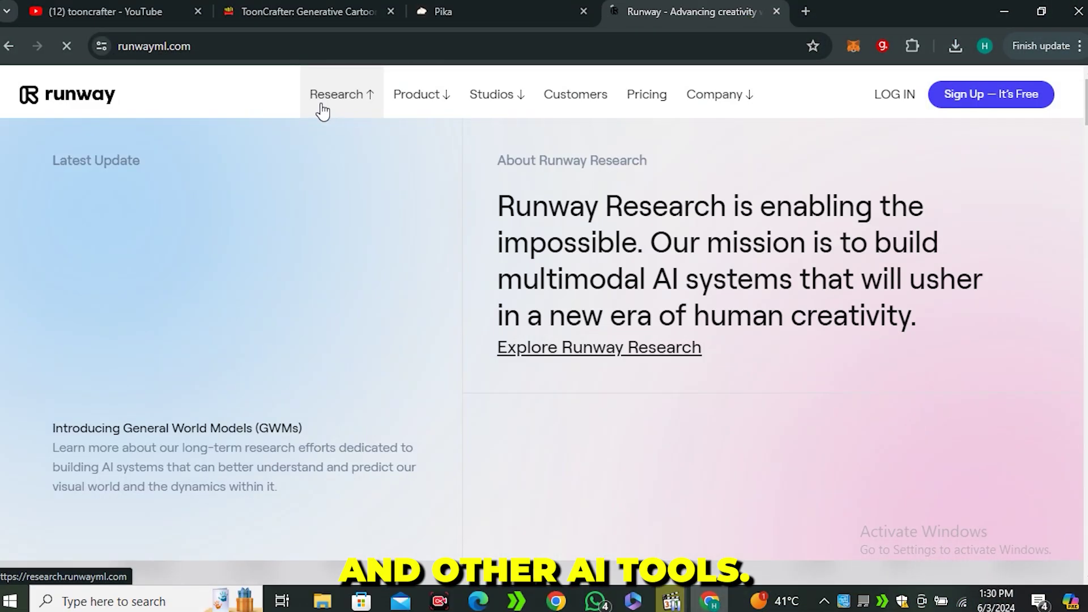